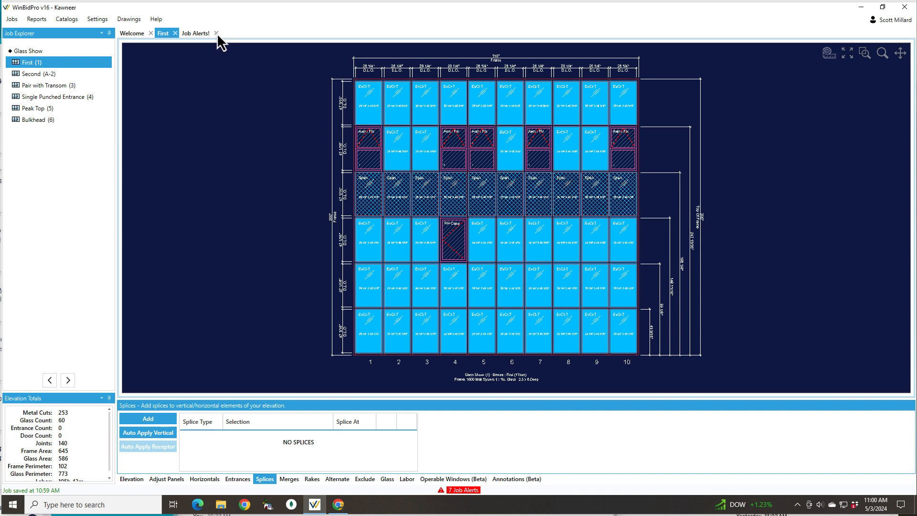
Step: Close the job alerts view and request the Final Parts report for the whole Glass Show job
left_click(217, 33)
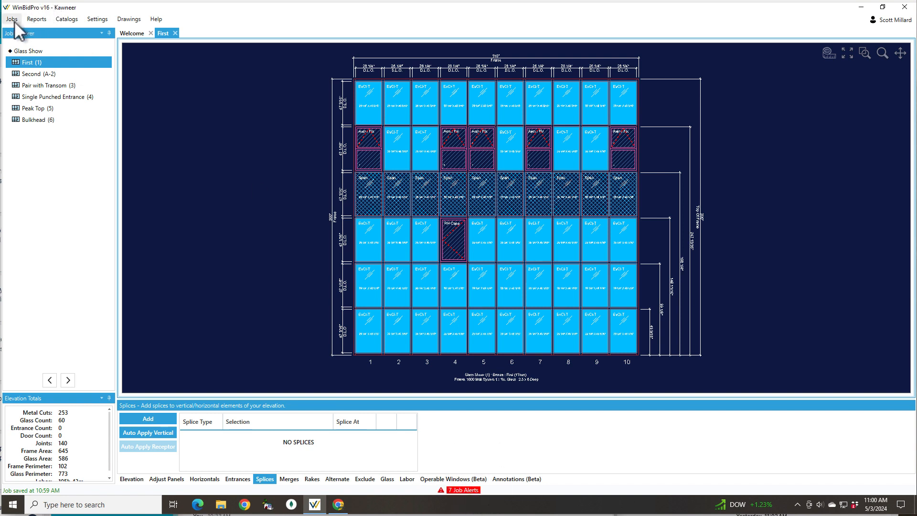
left_click(33, 19)
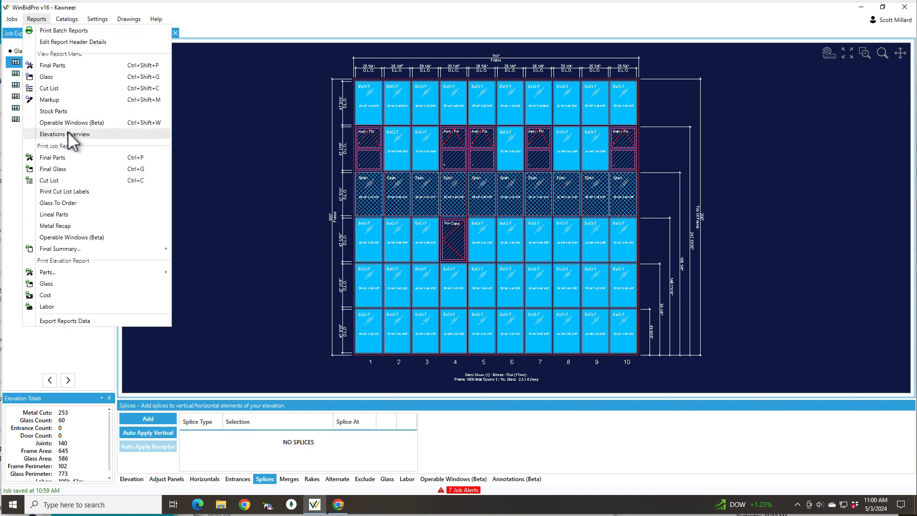
left_click(67, 160)
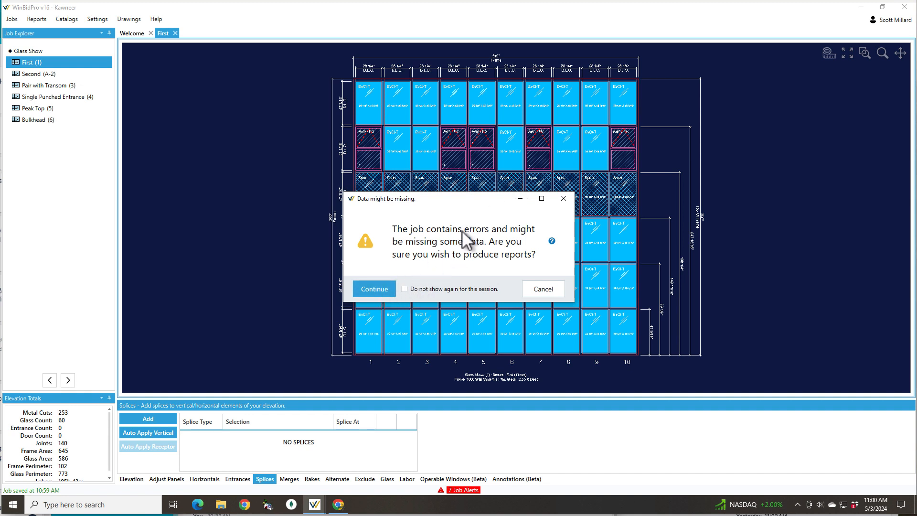
Step: Open the help page on job alerts from the warning, read through its column head definitions, and close the browser
left_click(551, 241)
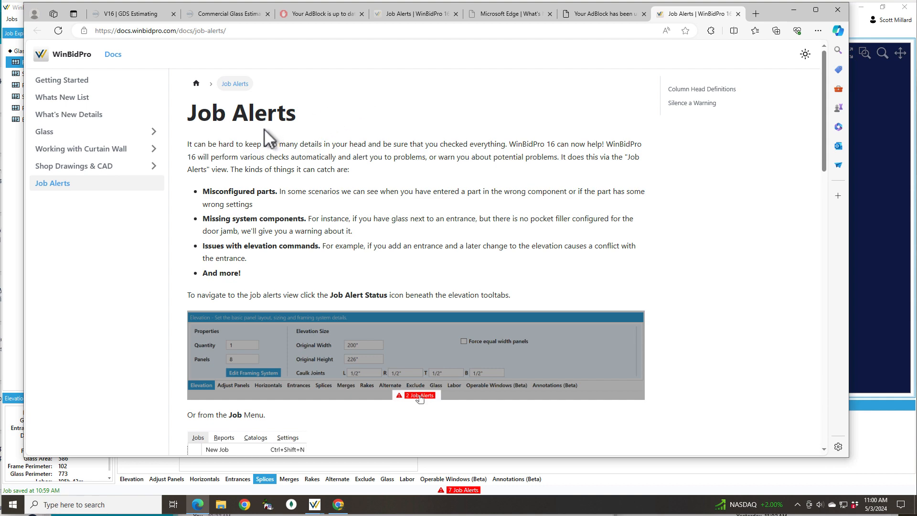
scroll(282, 212, "down", 2)
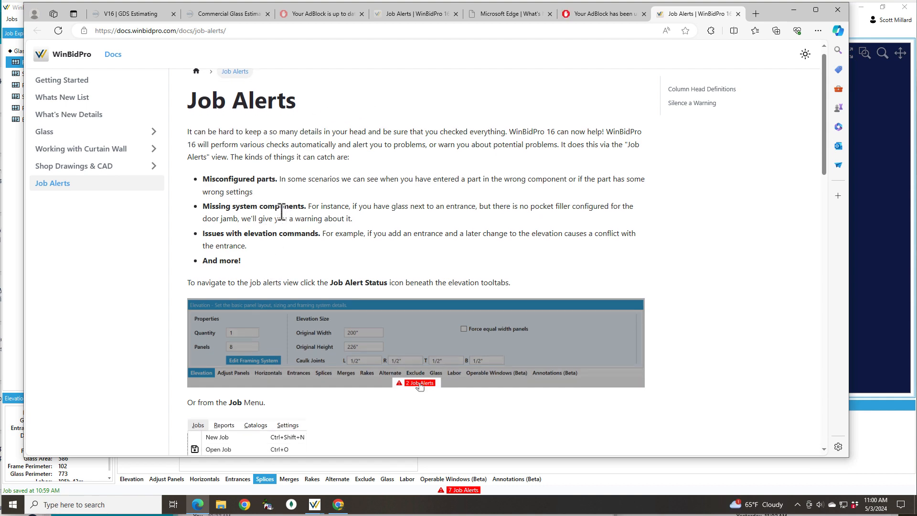
scroll(281, 213, "down", 7)
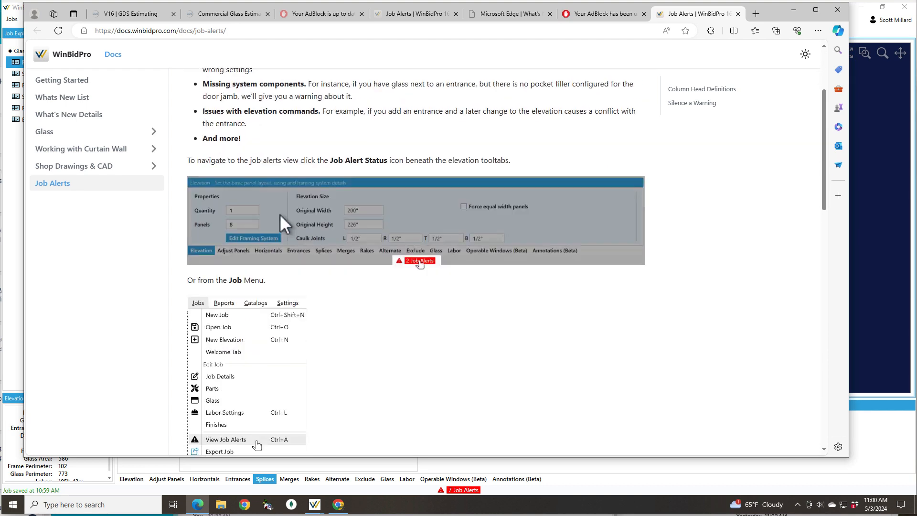
scroll(354, 250, "up", 4)
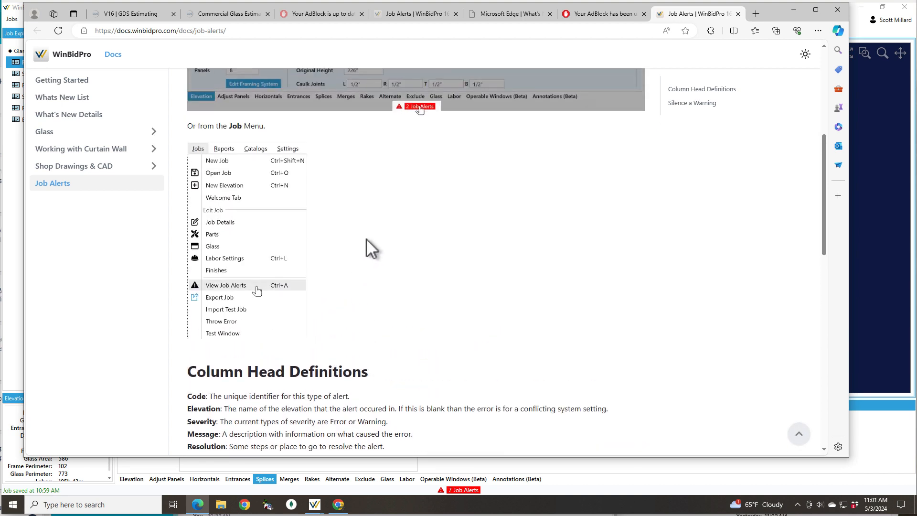
scroll(369, 239, "down", 4)
scroll(368, 239, "down", 1)
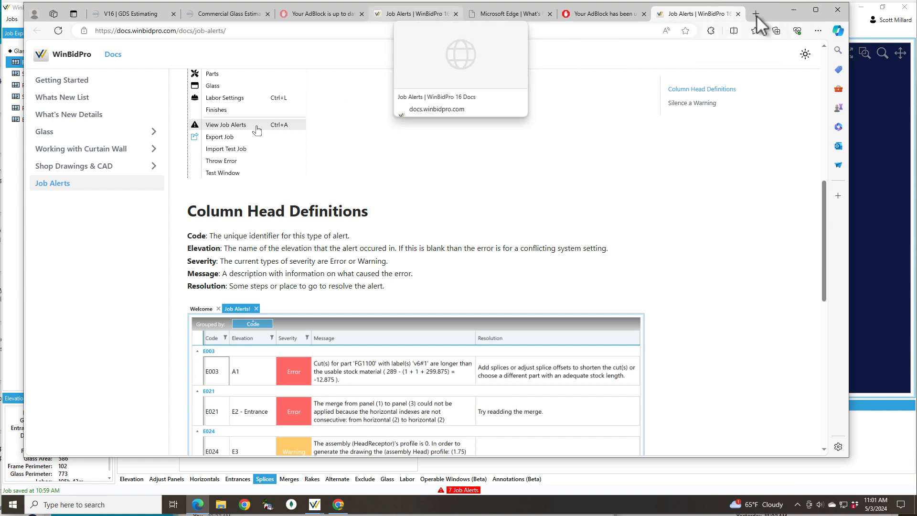
left_click(837, 10)
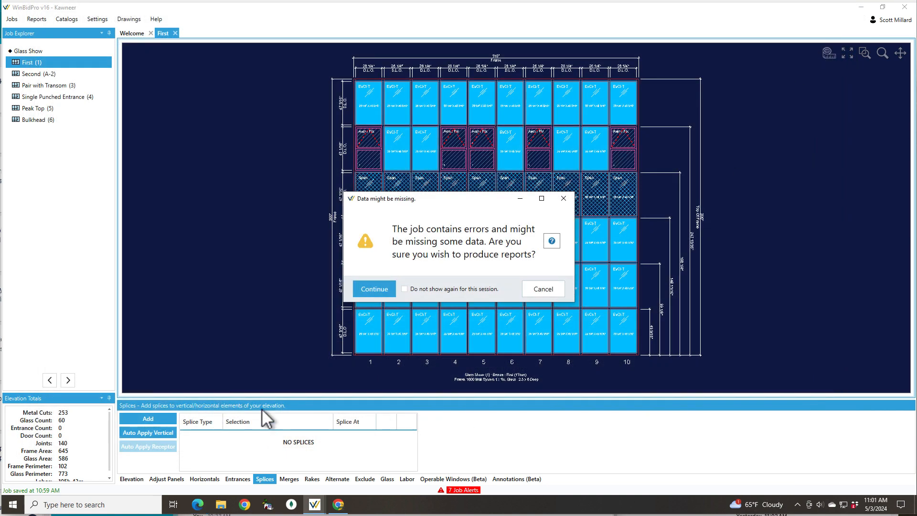
Step: Continue producing the Final Parts report despite the job errors, and close the report after viewing it
left_click(378, 289)
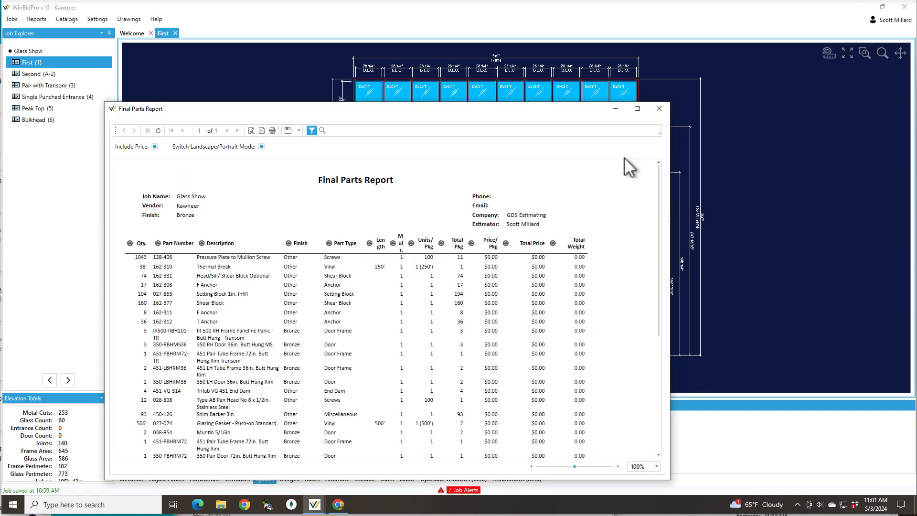
left_click(657, 110)
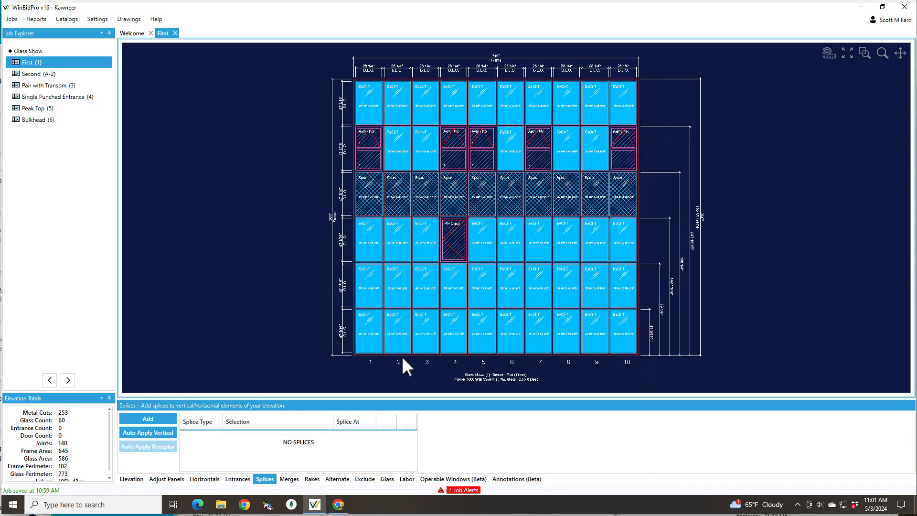
Step: Review the job alerts list for the errors on the First elevation and return to its drawing
left_click(463, 490)
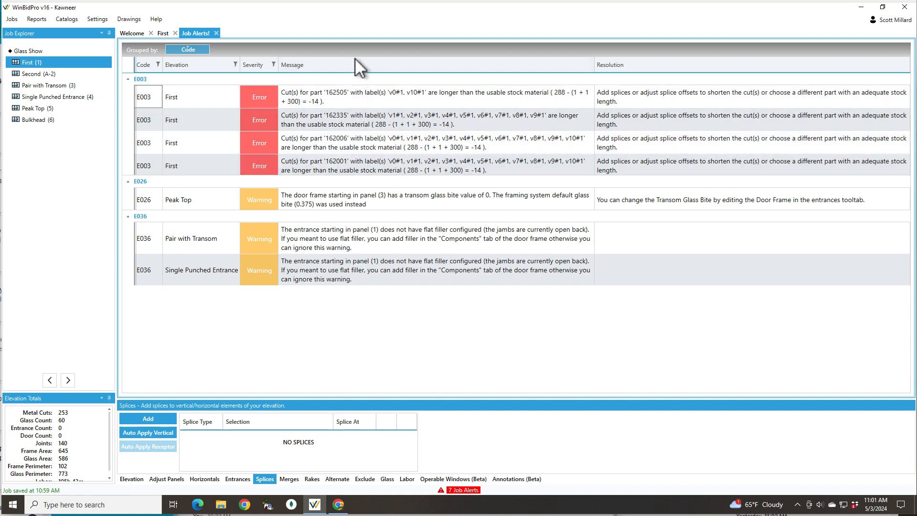
left_click(163, 33)
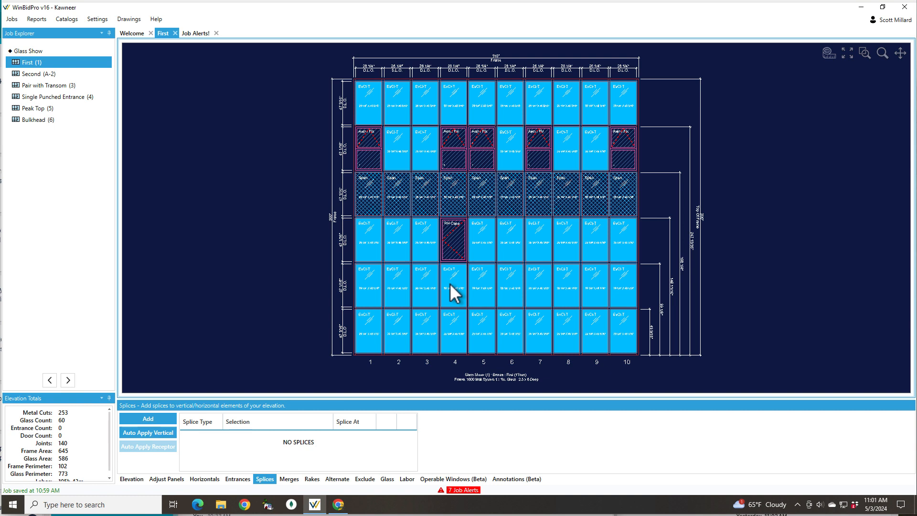
left_click(164, 432)
left_click(155, 417)
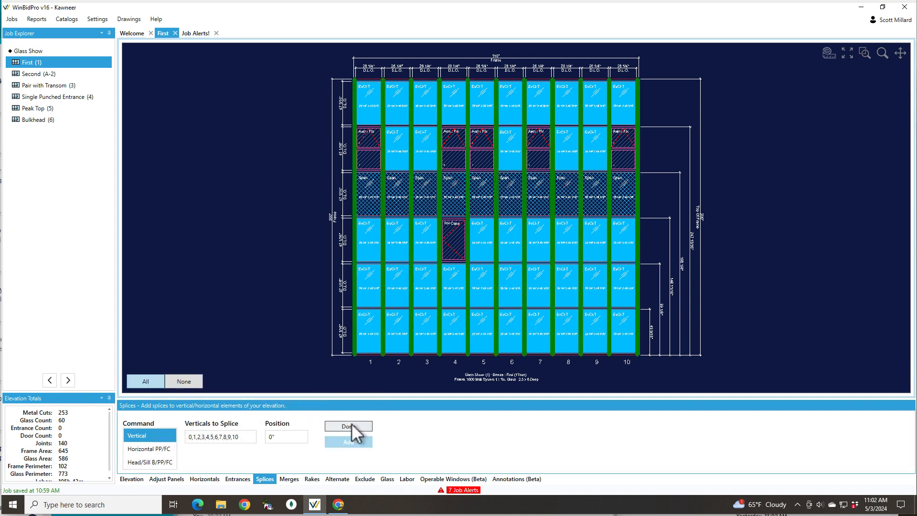
left_click(352, 427)
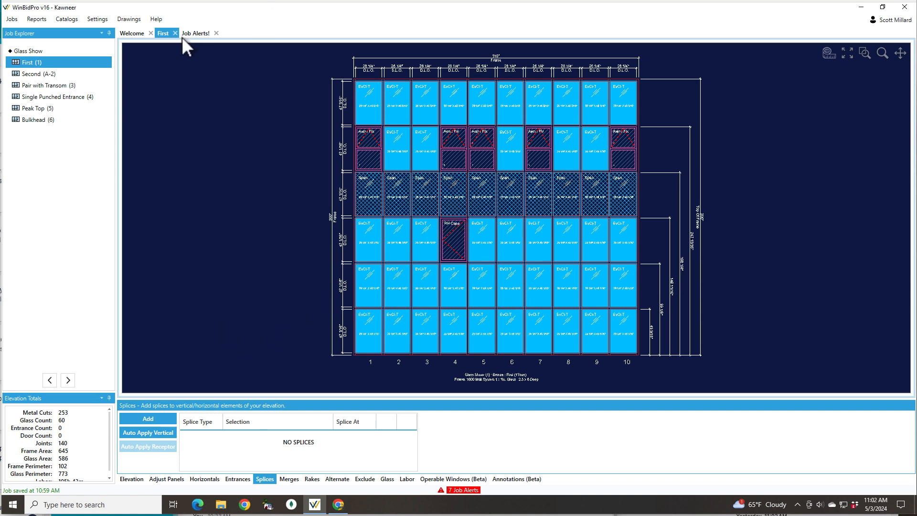
Step: Recheck the job alerts, and automatically apply splices to the verticals of the First elevation
left_click(196, 33)
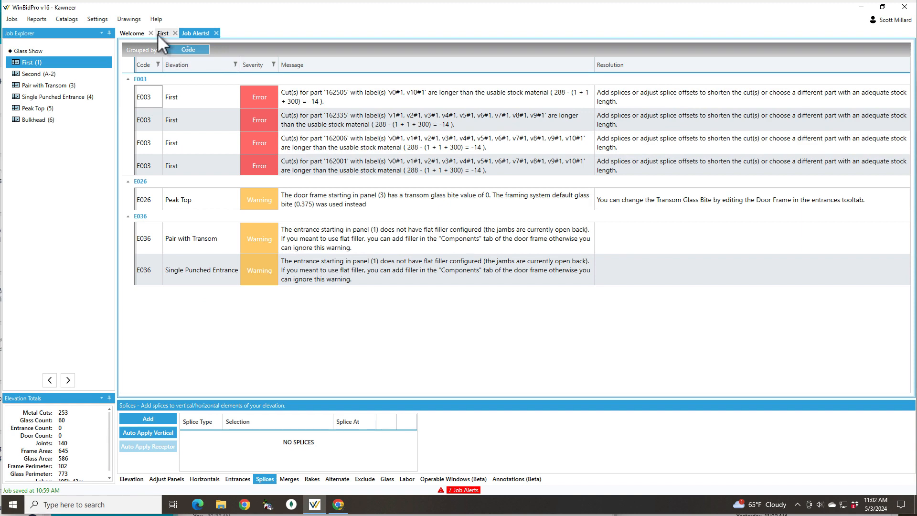
left_click(159, 33)
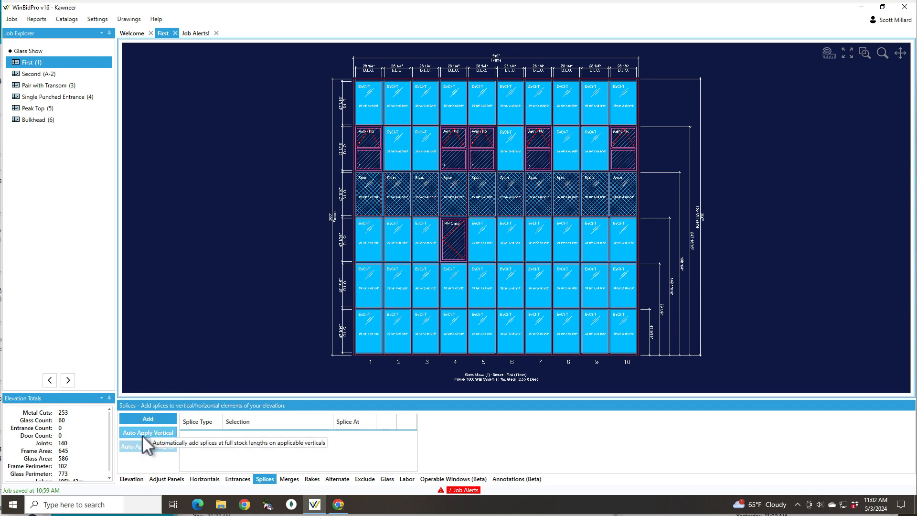
left_click(142, 435)
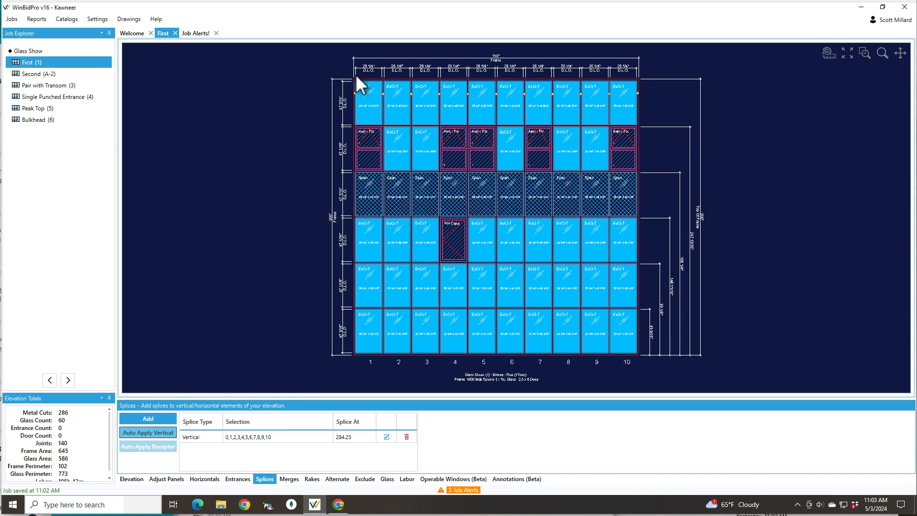
Step: Inspect the vertical splices near the top of the First elevation up close and review the updated job alerts
scroll(362, 96, "up", 10)
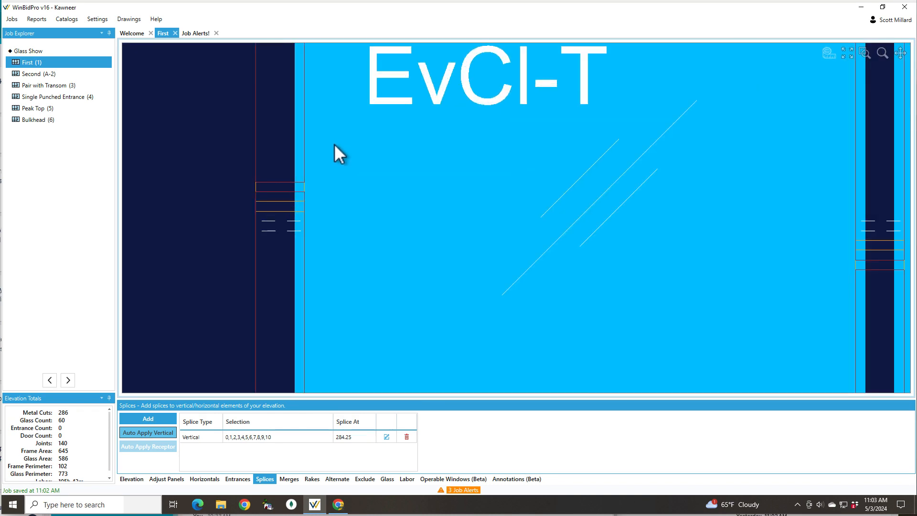
scroll(335, 145, "down", 3)
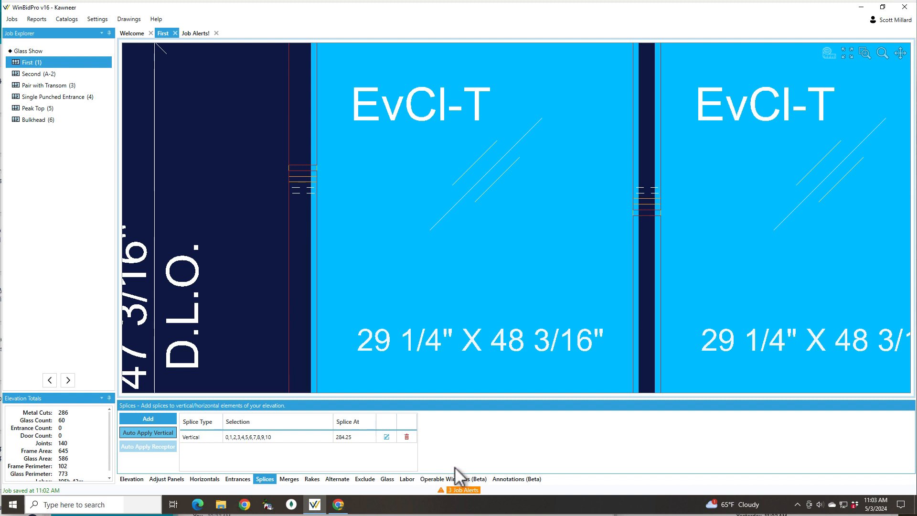
left_click(462, 491)
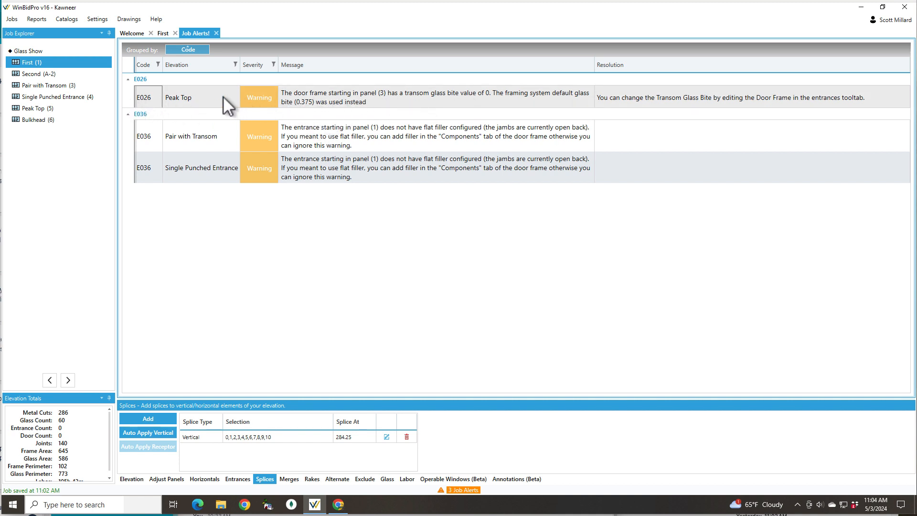
Step: Open the door frame of the panel 3 entrance in the Peak Top elevation for editing and check its left transom stop options
left_click(38, 108)
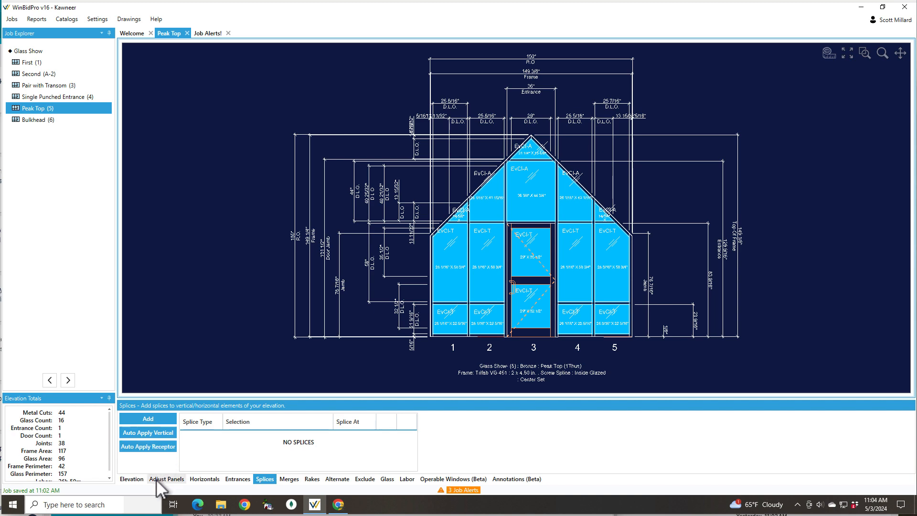
left_click(239, 480)
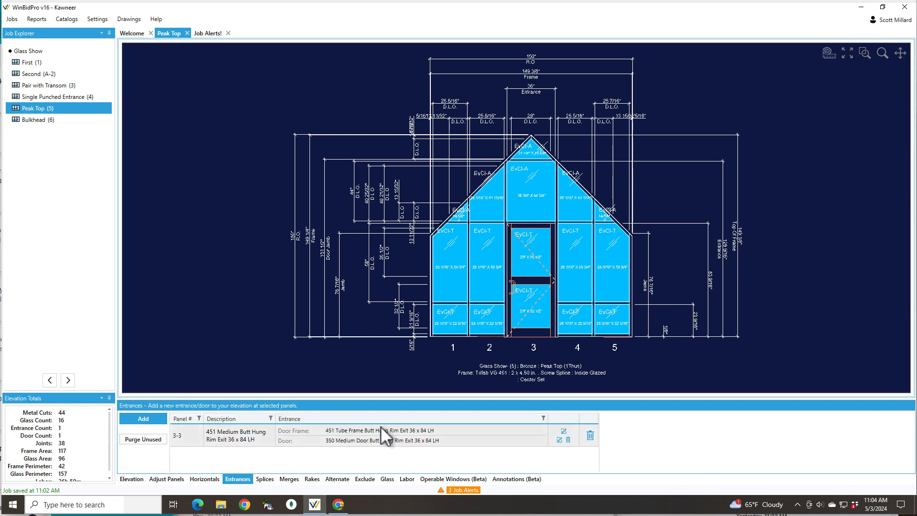
left_click(563, 431)
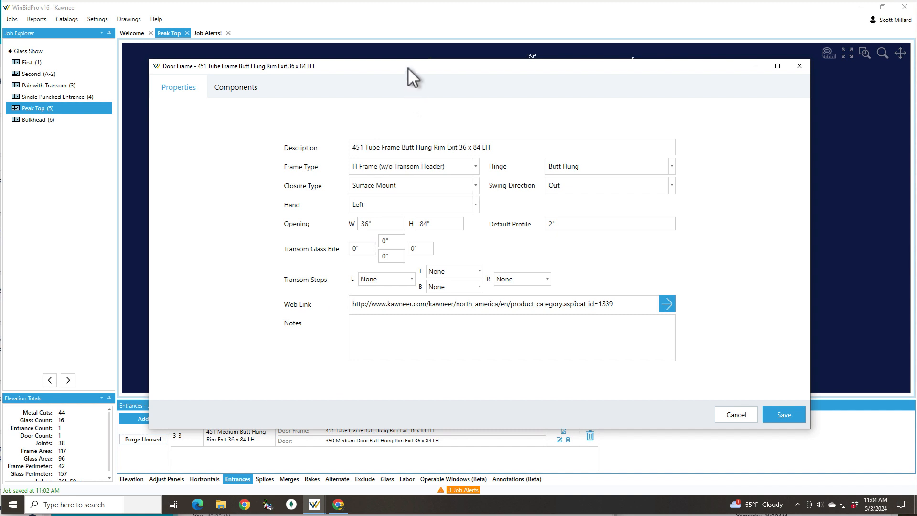
mouse_move(408, 68)
left_mouse_down()
mouse_move(395, 270)
mouse_move(396, 135)
mouse_move(386, 61)
left_mouse_up()
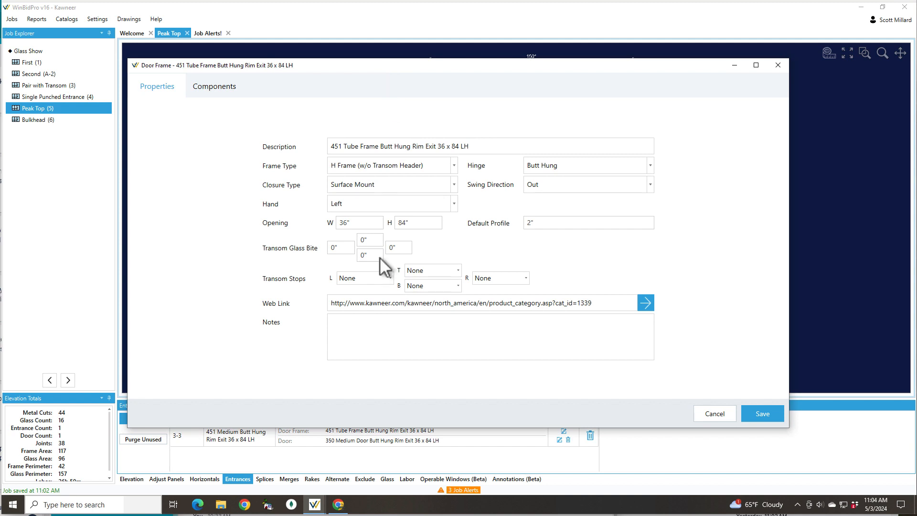
left_click(377, 279)
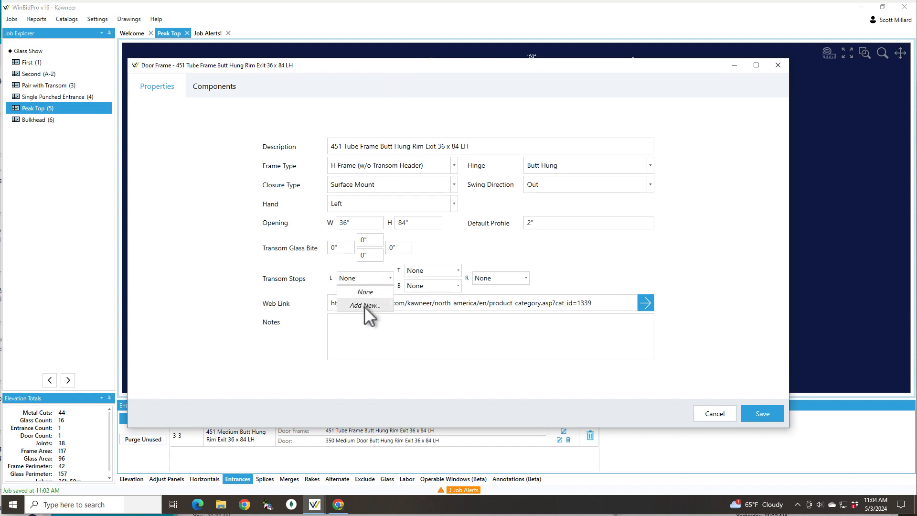
left_click(254, 261)
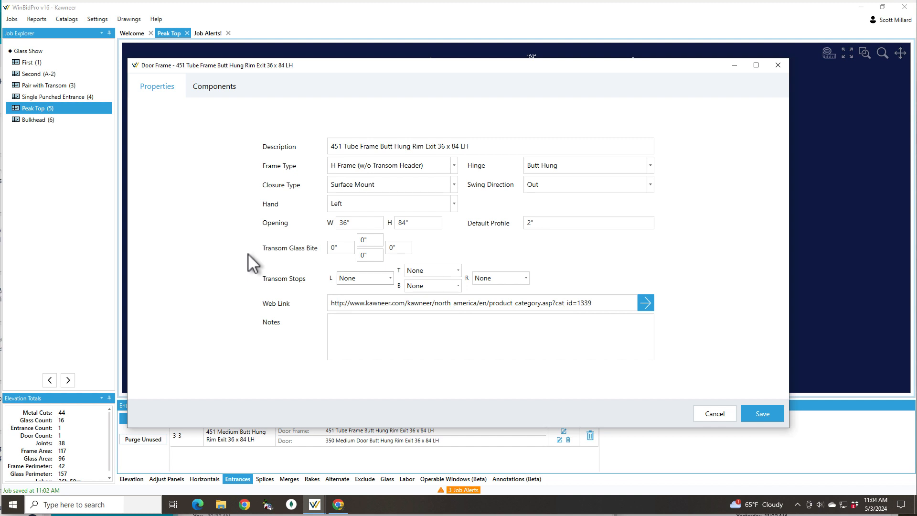
Step: Set the door frame's transom glass bite to 3/8" left, 1/2" top, 3/8" bottom and 3/8" right
left_click(349, 247)
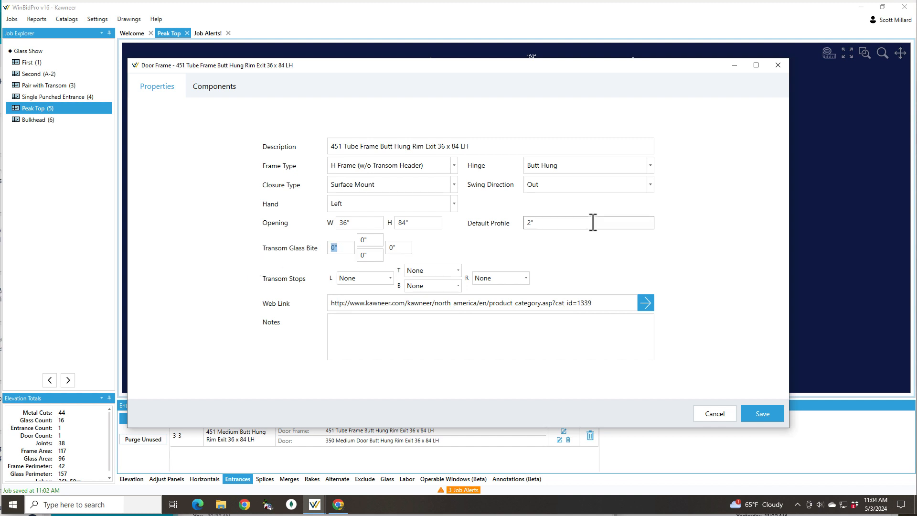
type("3/8")
key("Tab")
key("BackSpace")
type(".5")
key("Tab")
type(".375")
key("Tab")
type(".375")
key("Tab")
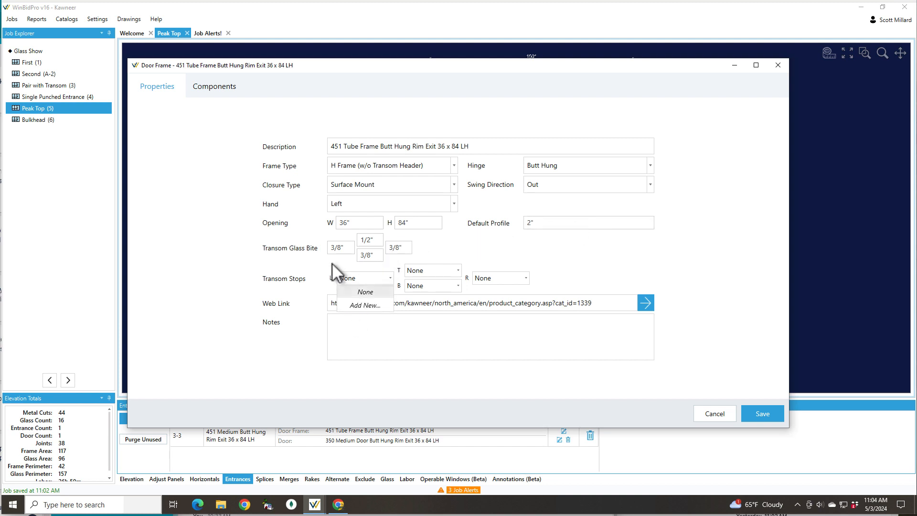
Step: Save the door frame and confirm the update for all entrances in the job that use this entrance system
left_click(758, 415)
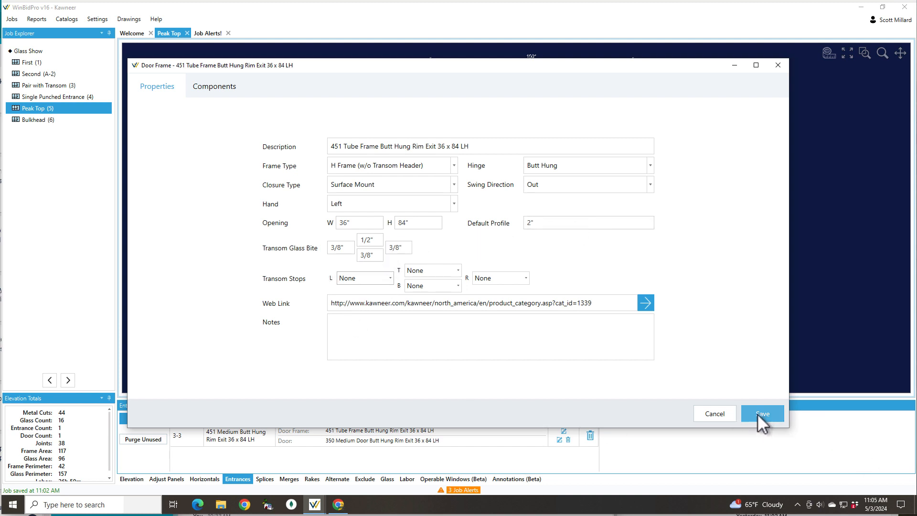
left_click(758, 413)
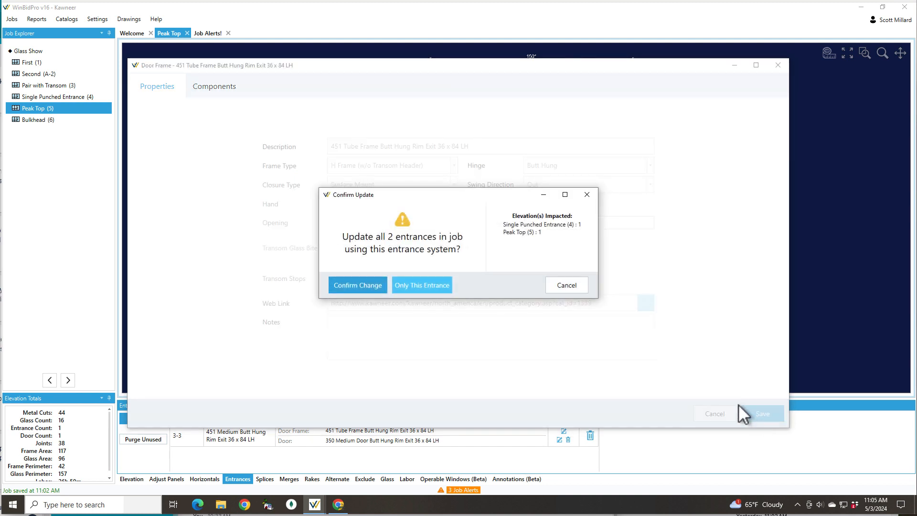
left_click(343, 286)
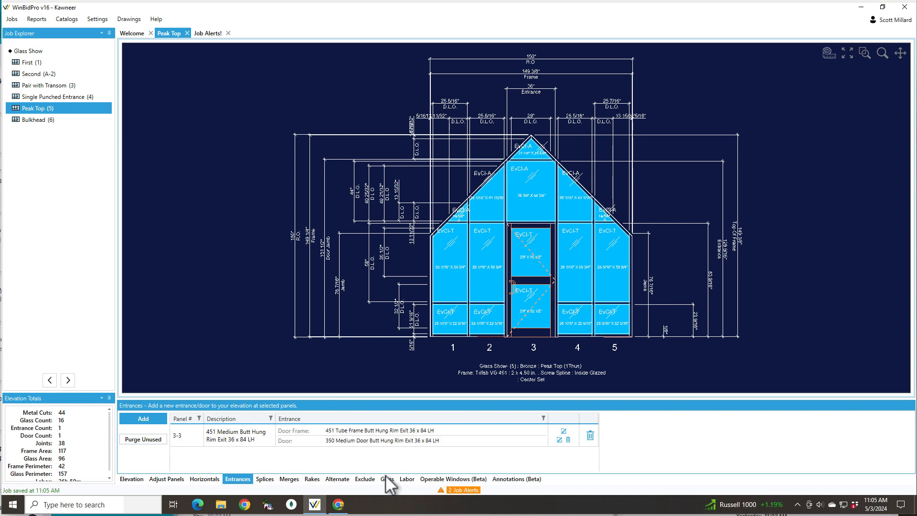
Step: Review the remaining job alerts and open the components of the panel 1 entrance's door frame in the Pair with Transom elevation
left_click(462, 490)
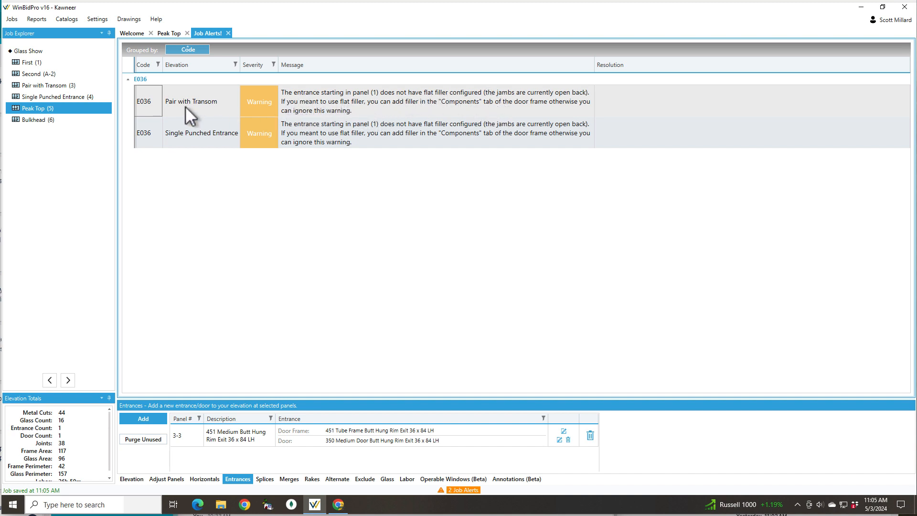
left_click(50, 84)
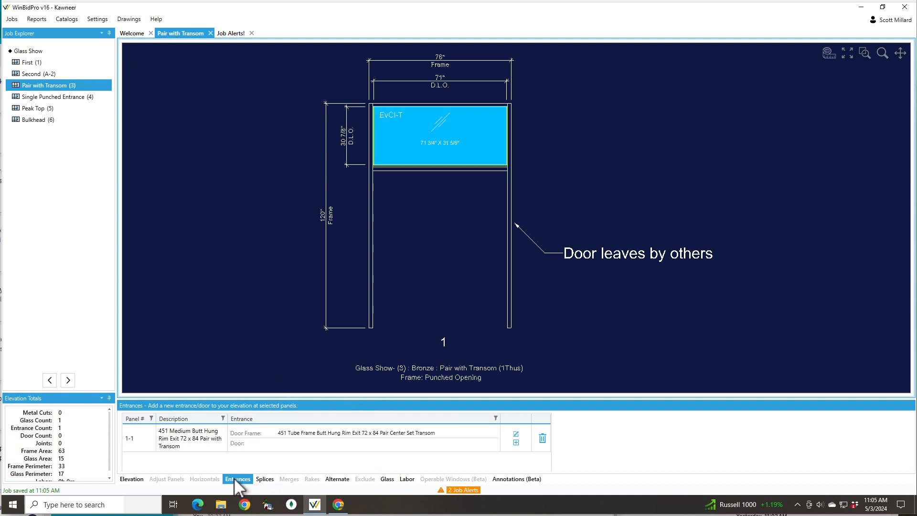
left_click(516, 434)
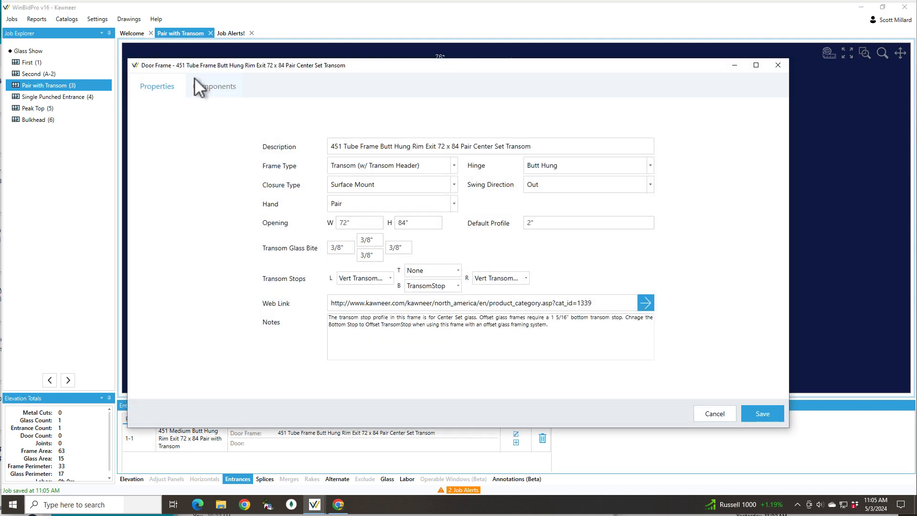
left_click(217, 86)
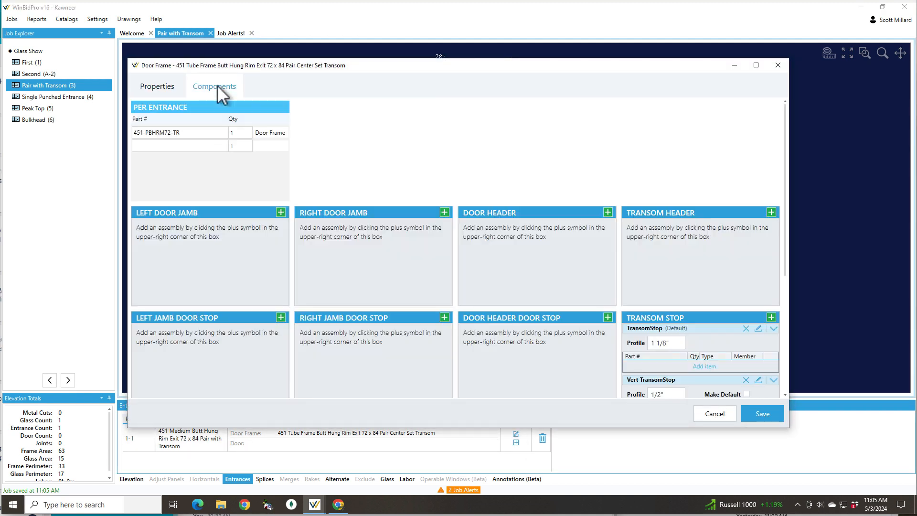
Step: Start a new flat filler (wall jamb) assembly for the door frame and set its profile to 0"
scroll(276, 224, "down", 3)
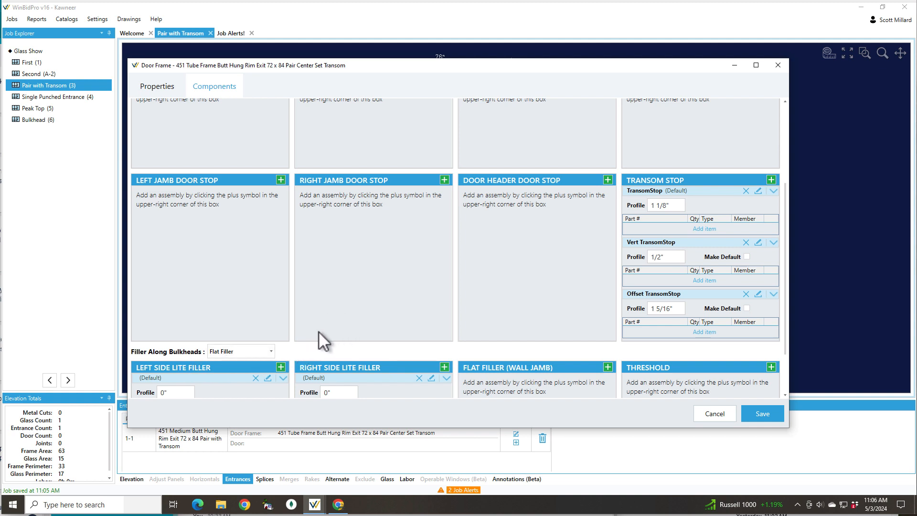
scroll(321, 338, "down", 2)
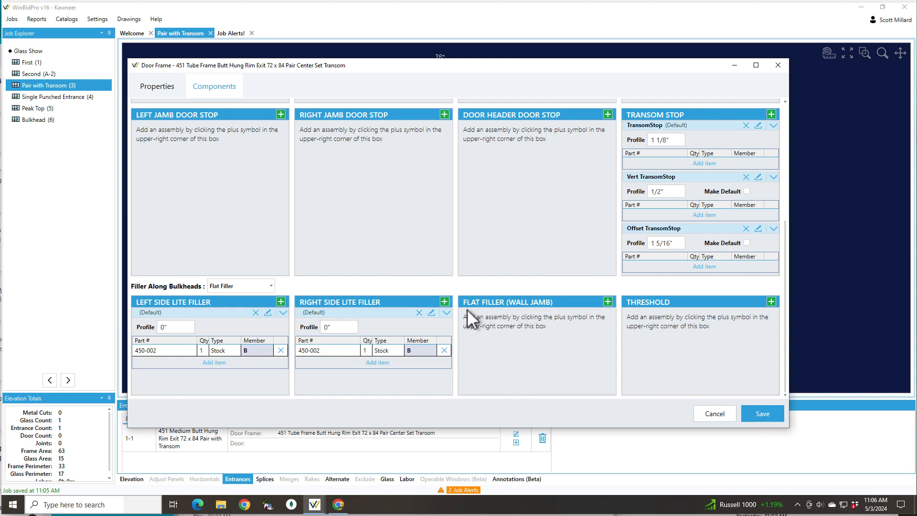
left_click(608, 302)
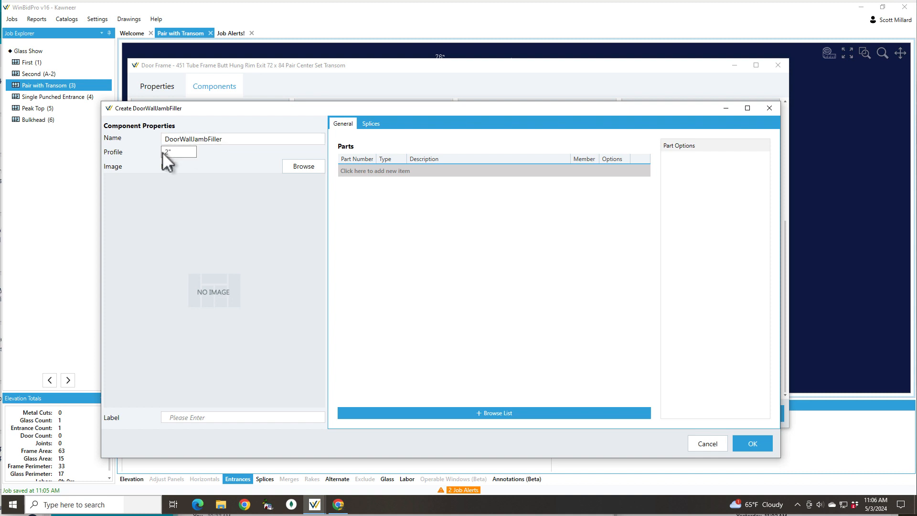
left_click(183, 152)
type("0")
key("Tab")
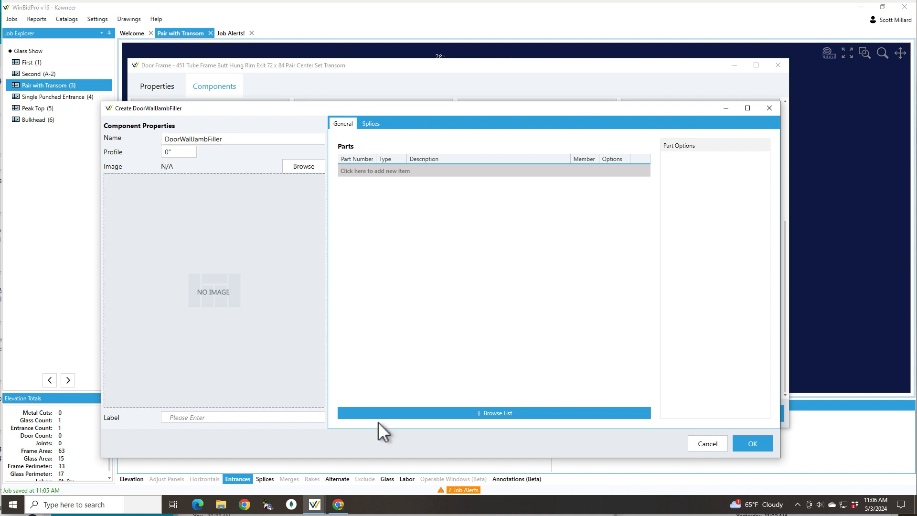
Step: Find the filler parts in the parts list and add 061-730, FA-SET 400 Flush Filler 1in., to the wall jamb filler assembly
left_click(420, 414)
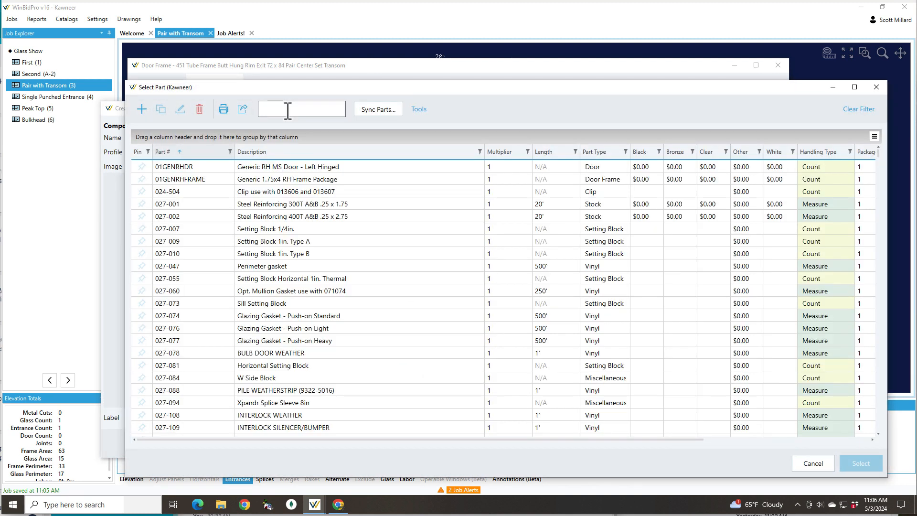
left_click(288, 109)
type("filler")
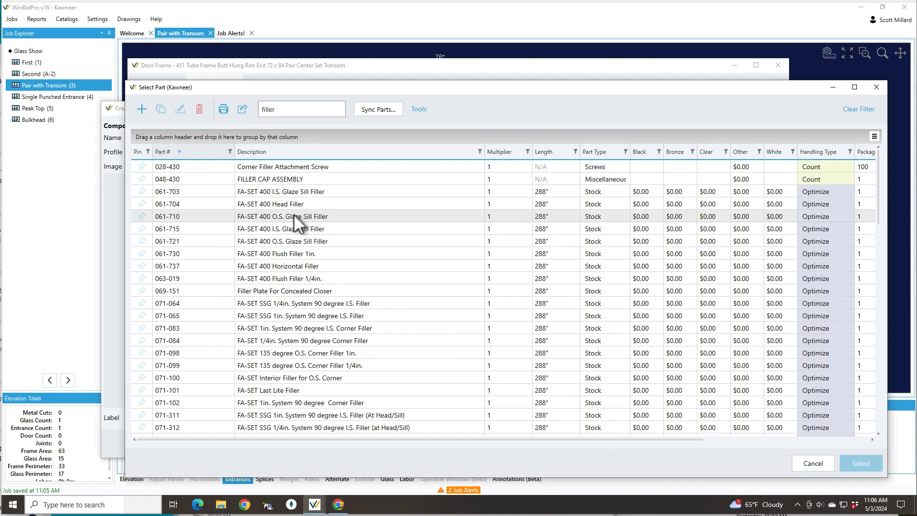
left_click(297, 254)
left_click(860, 463)
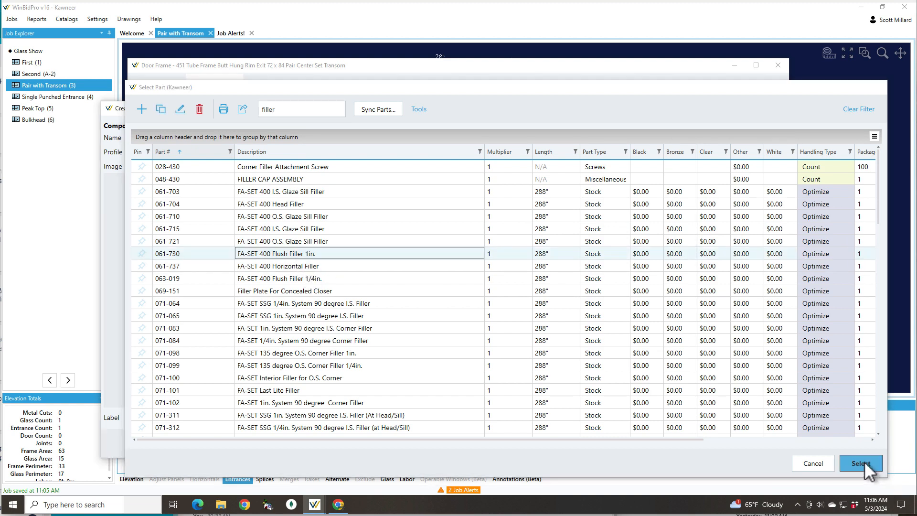
Step: Accept the wall jamb filler assembly and save both the door frame and the job
left_click(749, 445)
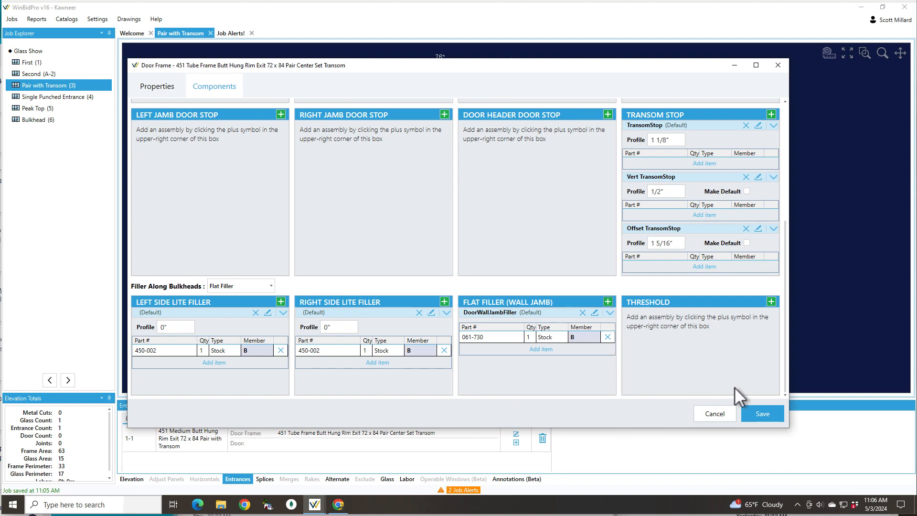
left_click(759, 412)
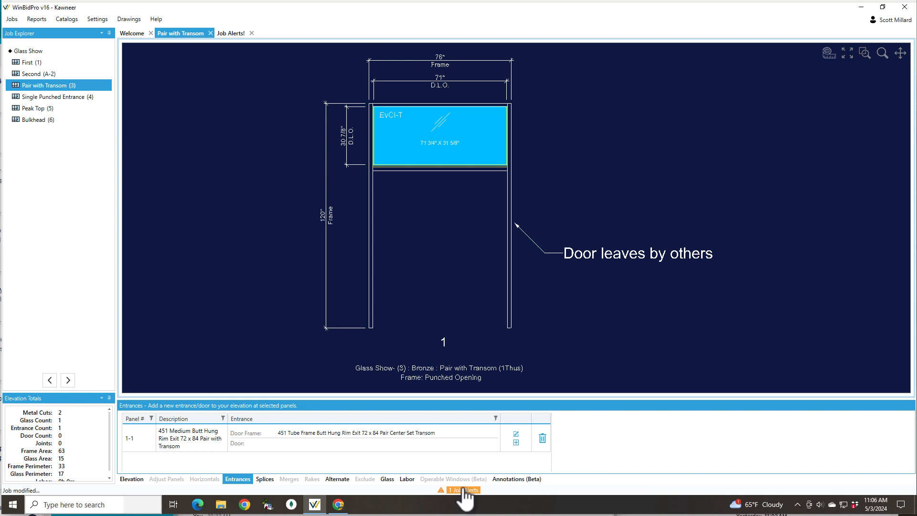
key("ctrl+s")
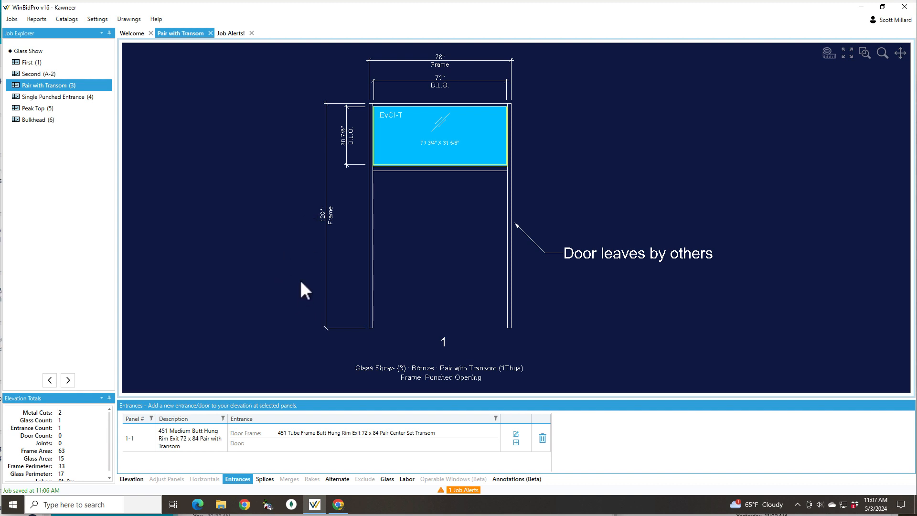
Step: Silence the E036 flat filler warning code for the Single Punched Entrance elevation in the job alerts
left_click(232, 33)
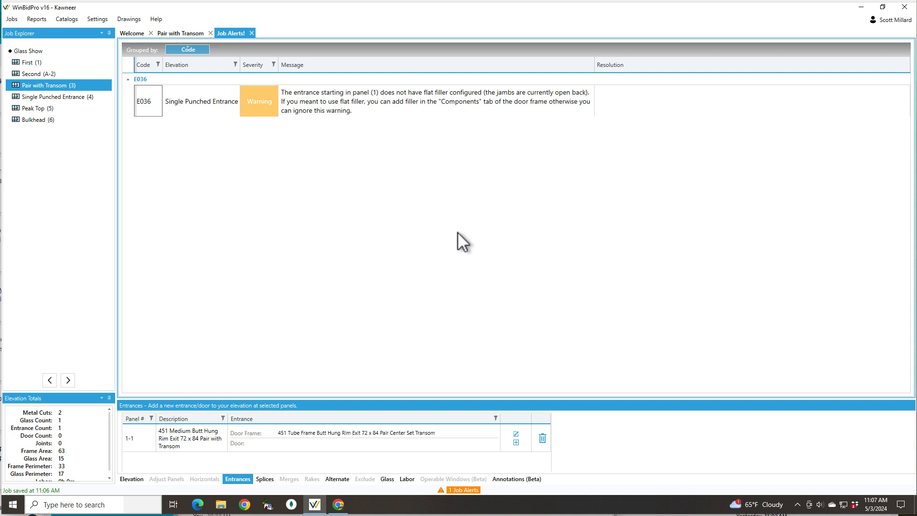
right_click(250, 94)
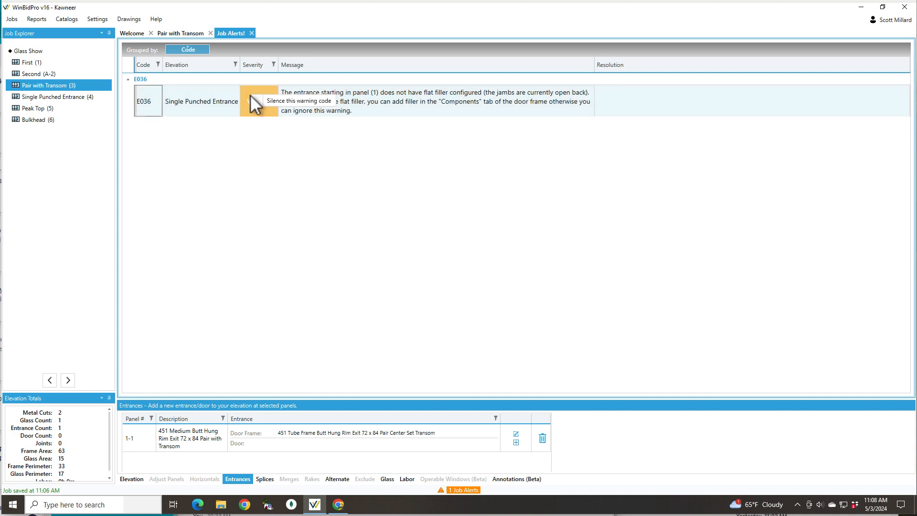
left_click(283, 102)
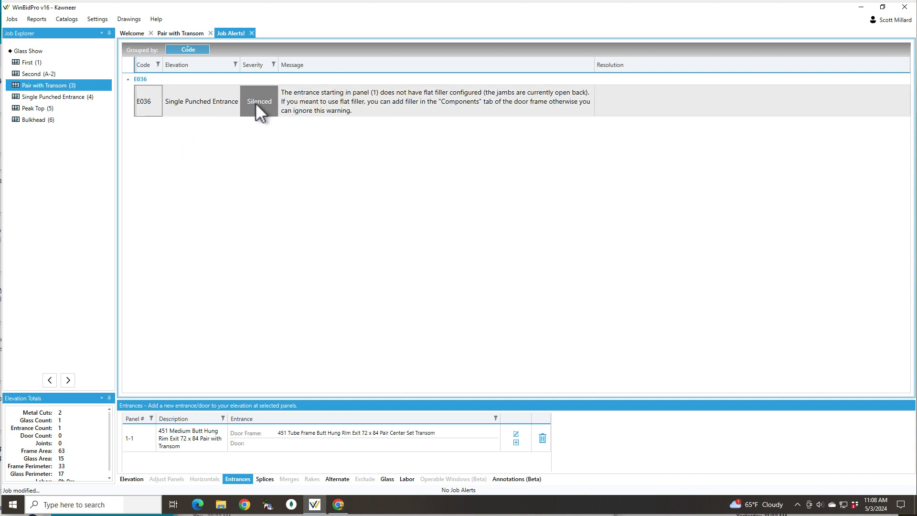